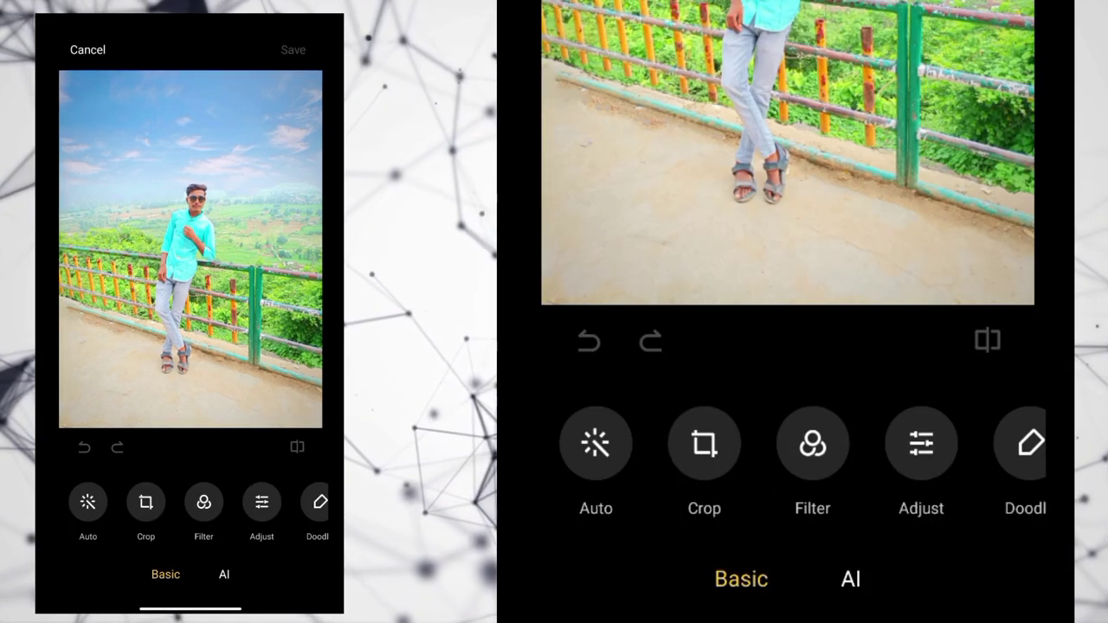
Crop the railing photo with the 9:16 preset, apply it, and save the cropped image.
{"action": "left_click", "coordinate": [704, 443]}
{"action": "left_click_drag", "start_coordinate": [687, 487], "coordinate": [775, 493]}
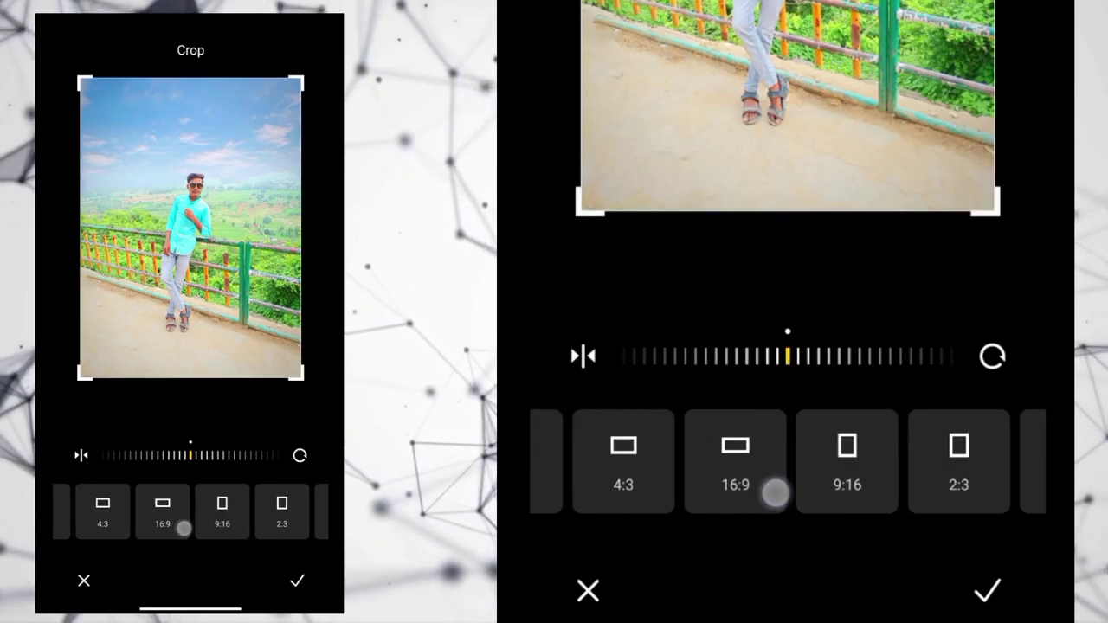
{"action": "left_click", "coordinate": [847, 472]}
{"action": "left_click", "coordinate": [987, 590]}
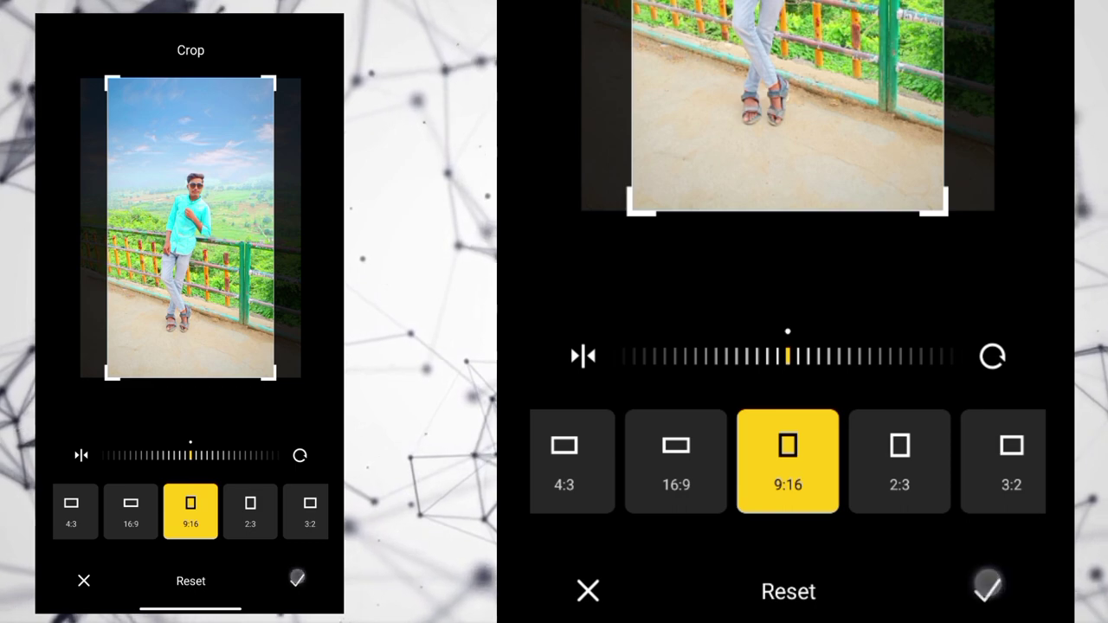
{"action": "left_click", "coordinate": [292, 50]}
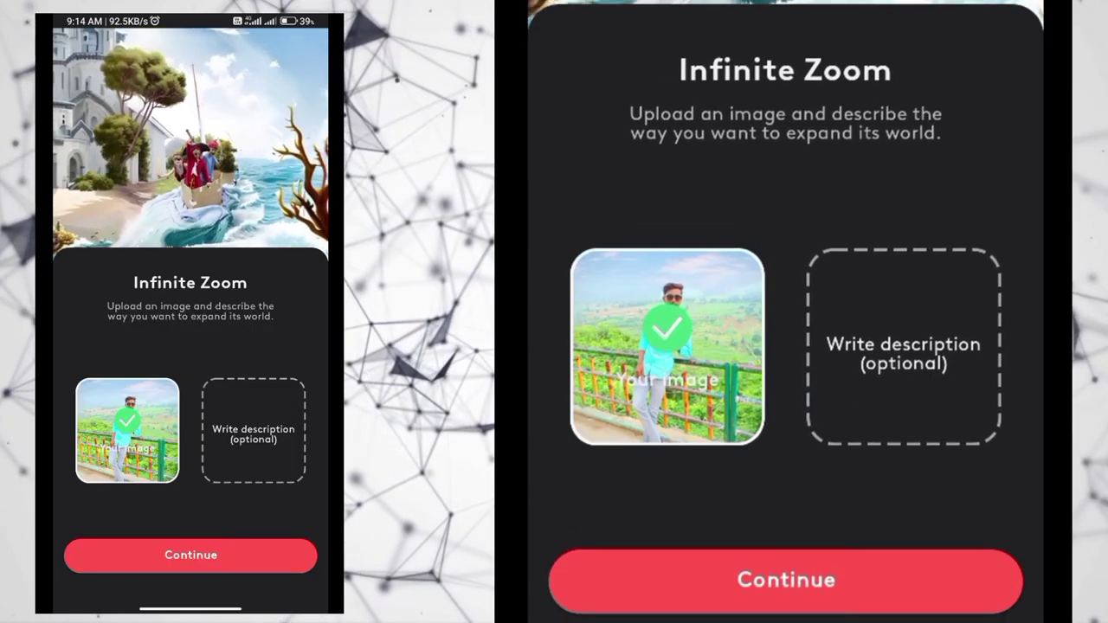
Confirm the cropped railing portrait as the Infinite Zoom source image and continue to the style step.
{"action": "left_click", "coordinate": [233, 556]}
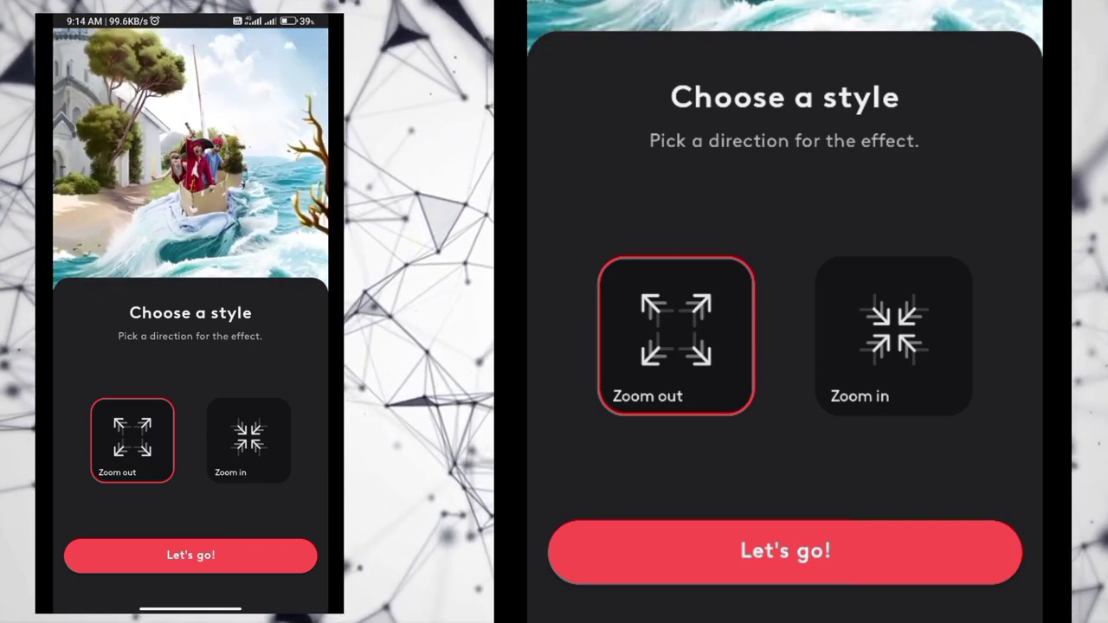
Generate the Infinite Zoom clip with Zoom out as the direction.
{"action": "left_click", "coordinate": [202, 555]}
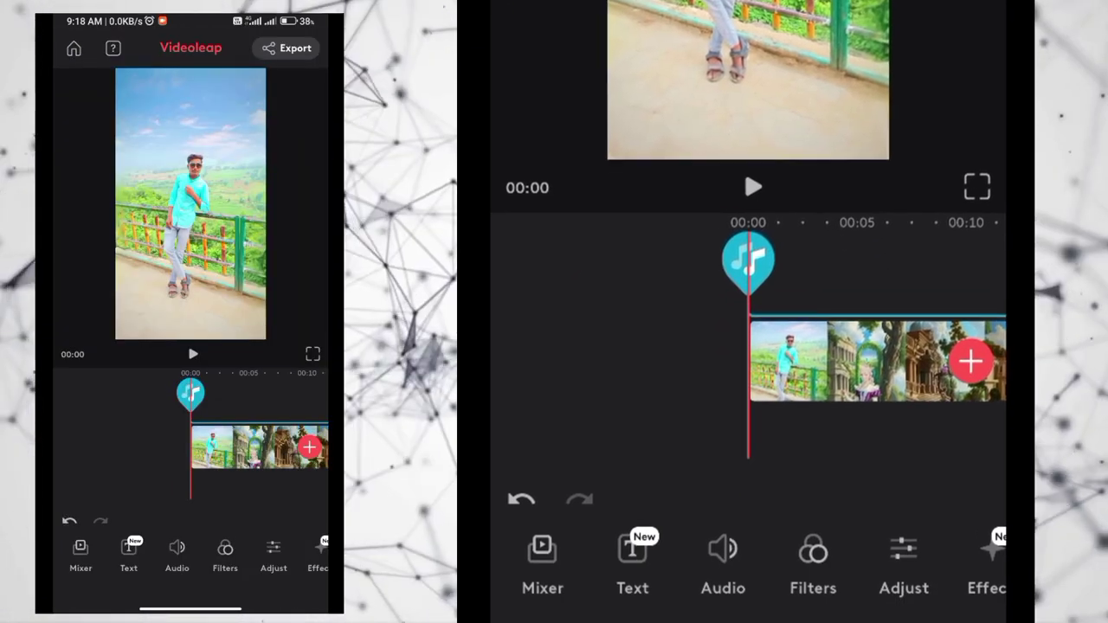
Play back the generated zoom-out clip, then bring up the export screen.
{"action": "left_click", "coordinate": [193, 354]}
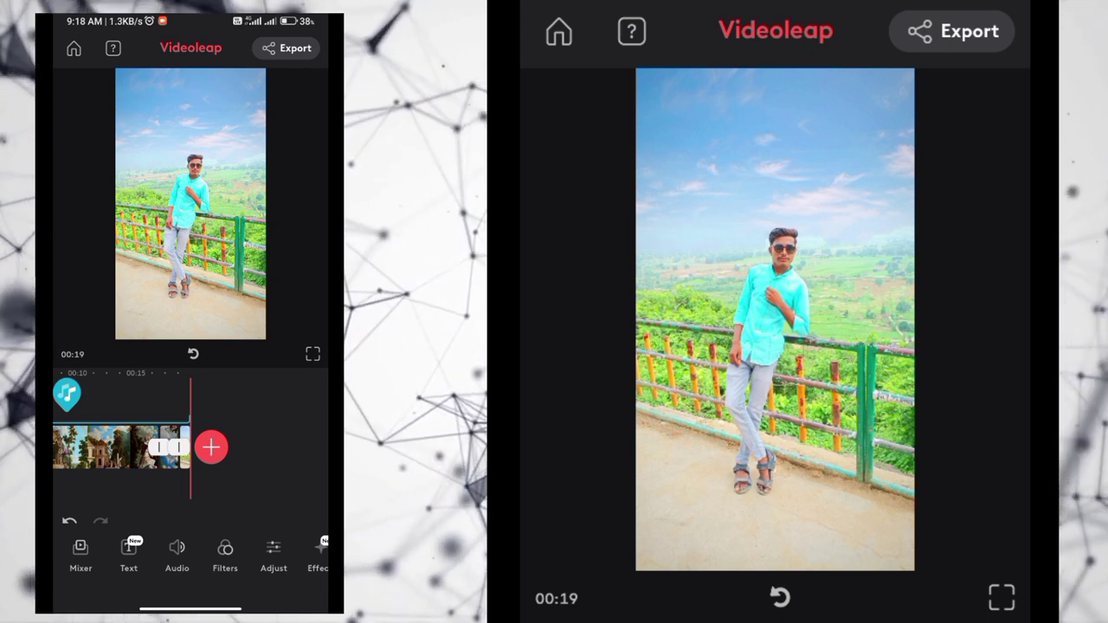
{"action": "left_click", "coordinate": [286, 48]}
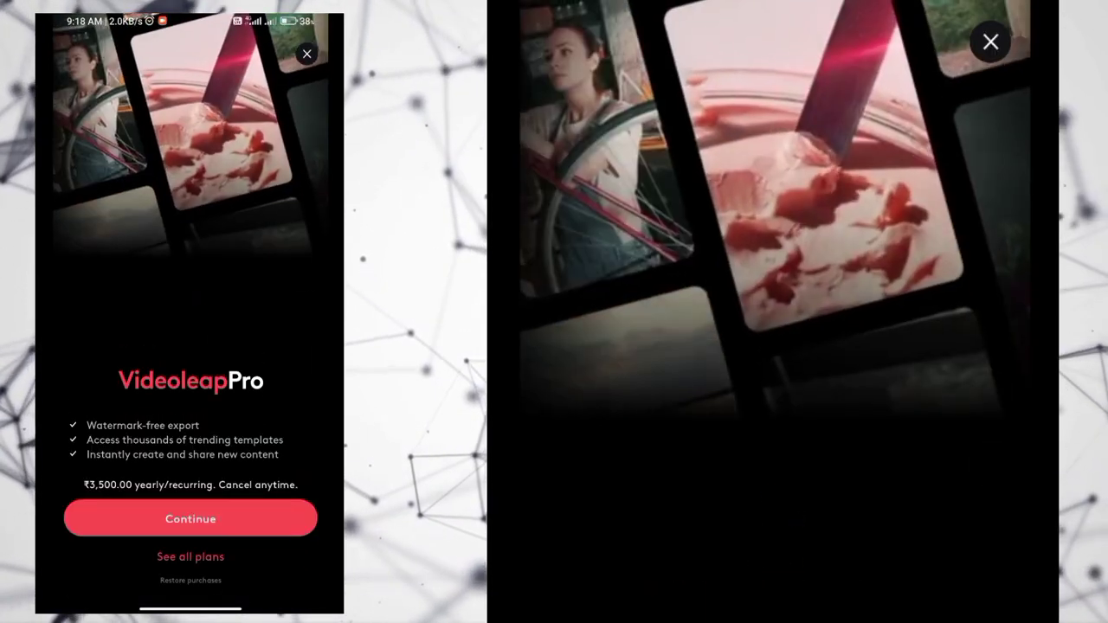
Skip the Pro offer, save the watermarked zoom-out video to the phone, and return home.
{"action": "left_click", "coordinate": [306, 54]}
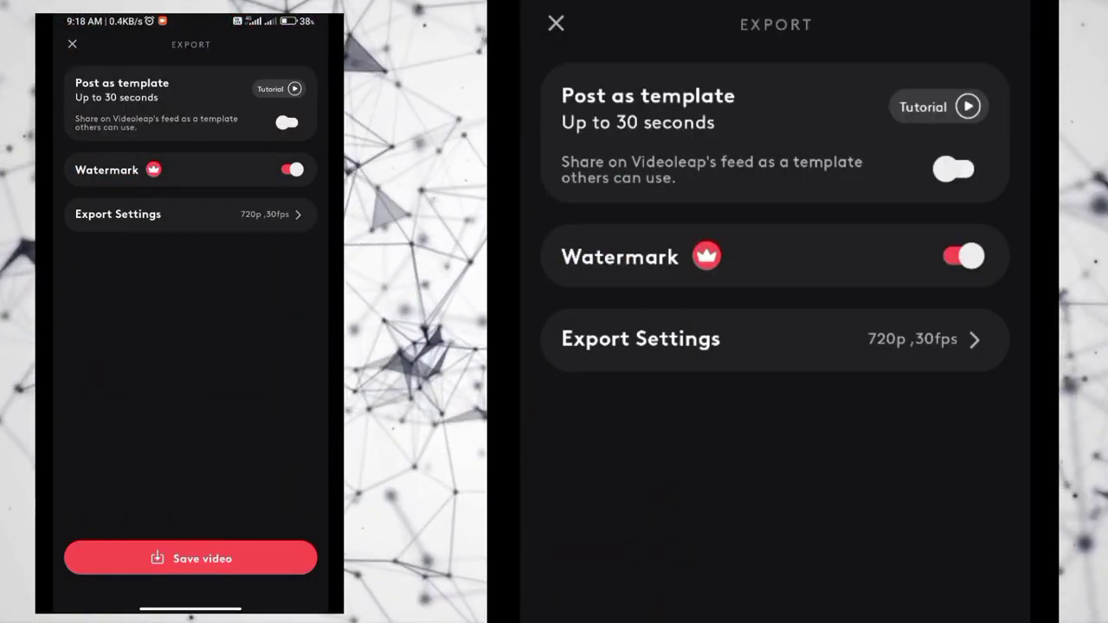
{"action": "left_click", "coordinate": [191, 559]}
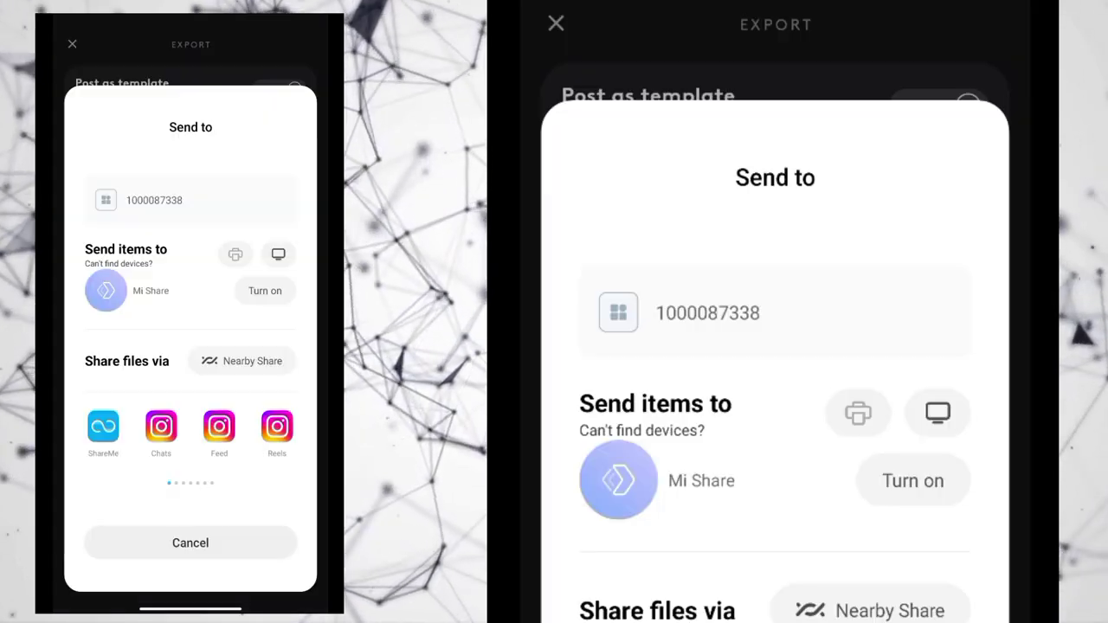
{"action": "left_click", "coordinate": [222, 528]}
{"action": "left_click_drag", "start_coordinate": [191, 606], "coordinate": [191, 389]}
{"action": "mouse_move", "coordinate": [223, 519]}
{"action": "left_mouse_down"}
{"action": "mouse_move", "coordinate": [223, 260]}
{"action": "mouse_move", "coordinate": [238, 509]}
{"action": "left_mouse_up"}
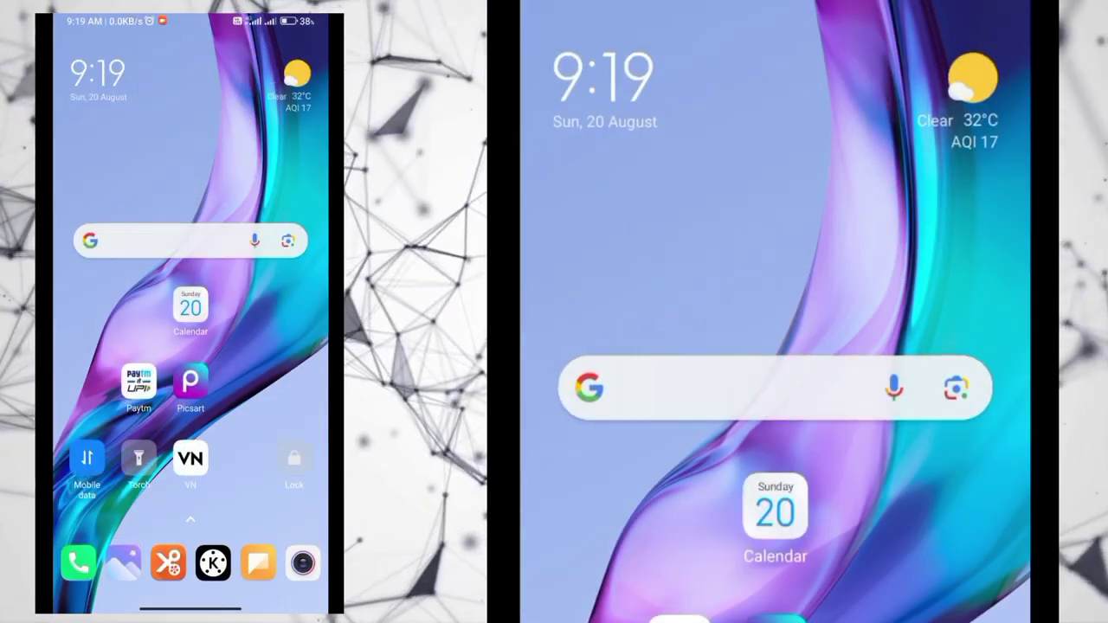